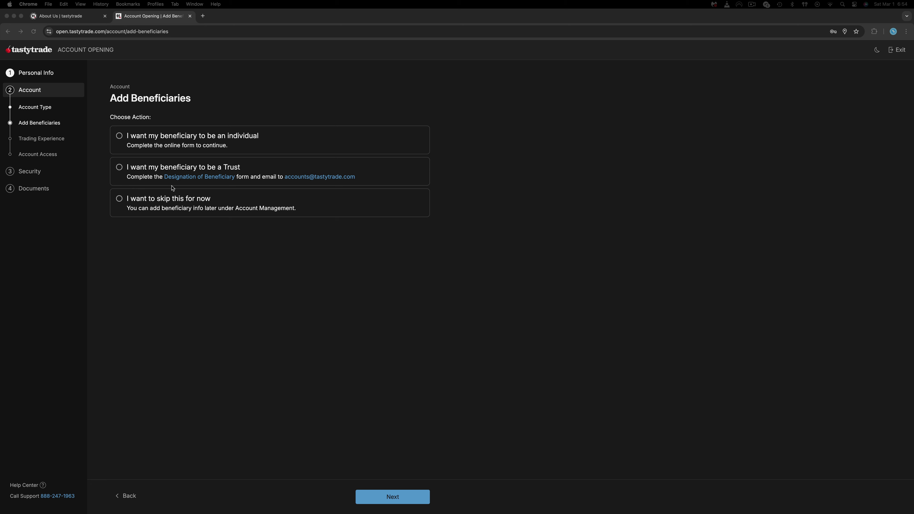
- Skip adding beneficiaries for now and continue with the account application
left_click(131, 205)
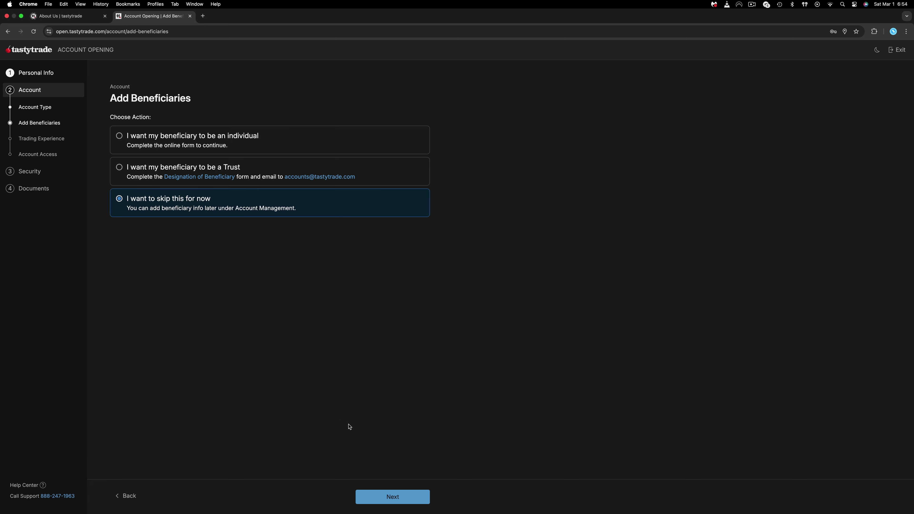
left_click(397, 499)
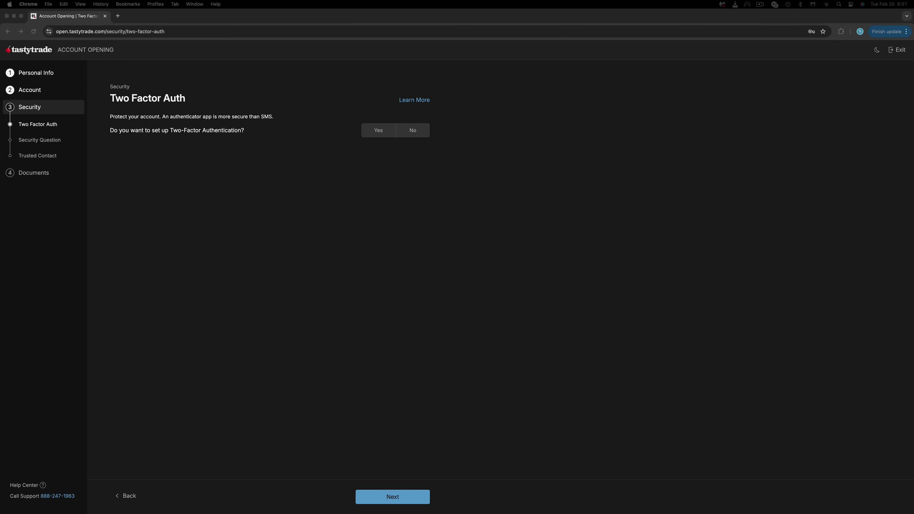
- Opt in to two-factor authentication and continue through the security section without adding a trusted contact
left_click(379, 130)
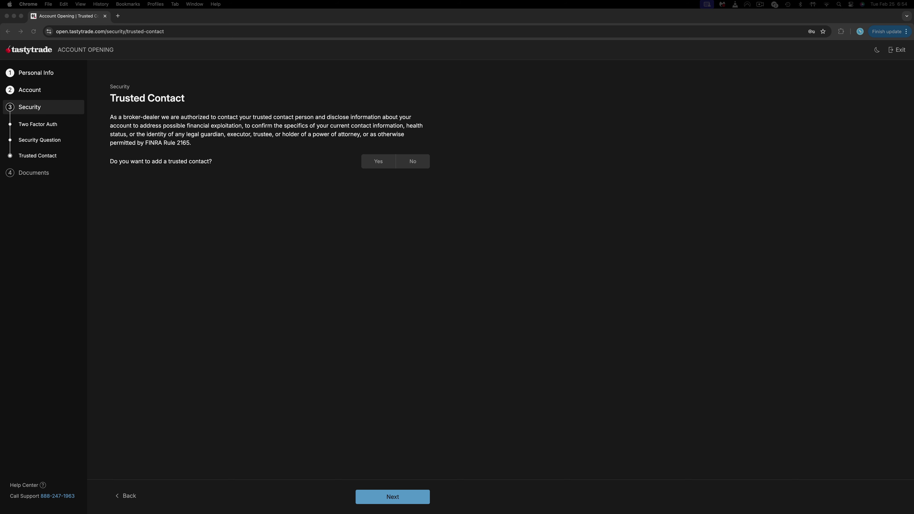
left_click(391, 497)
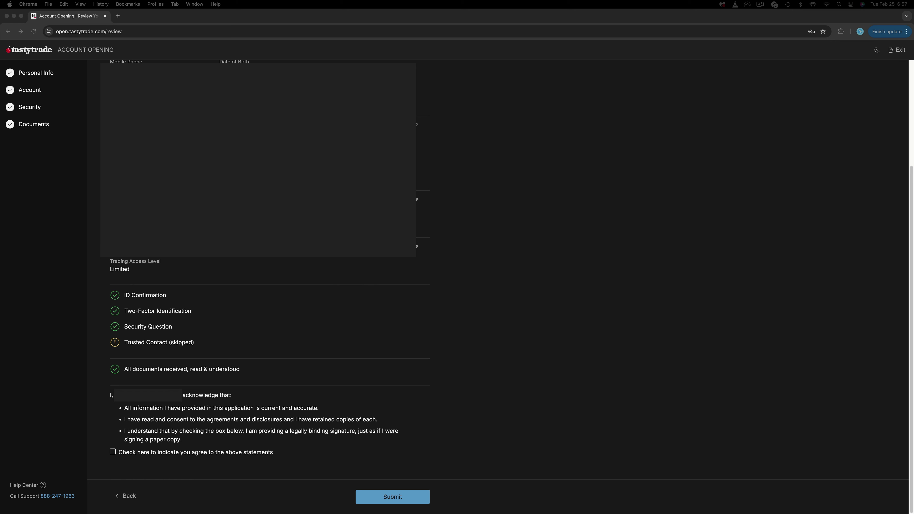
- Submit the reviewed account application and open the upload for the required additional documents
left_click(367, 496)
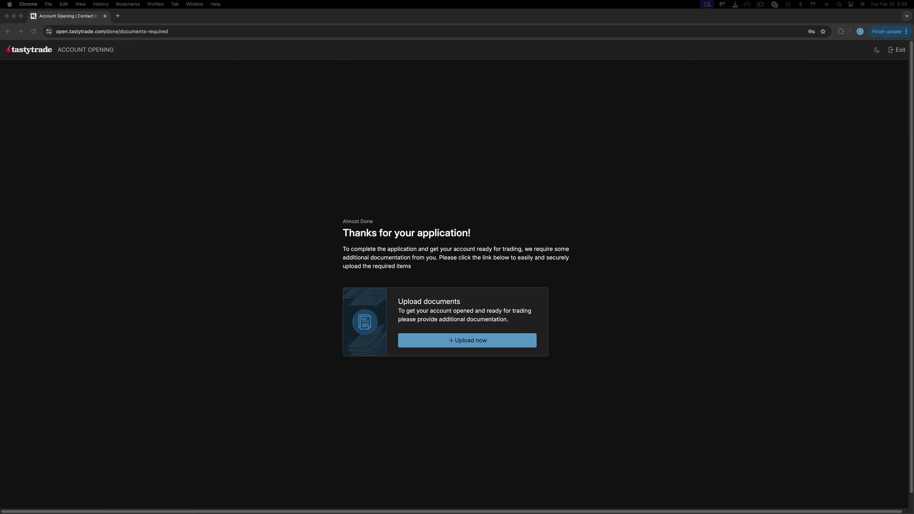
left_click(384, 326)
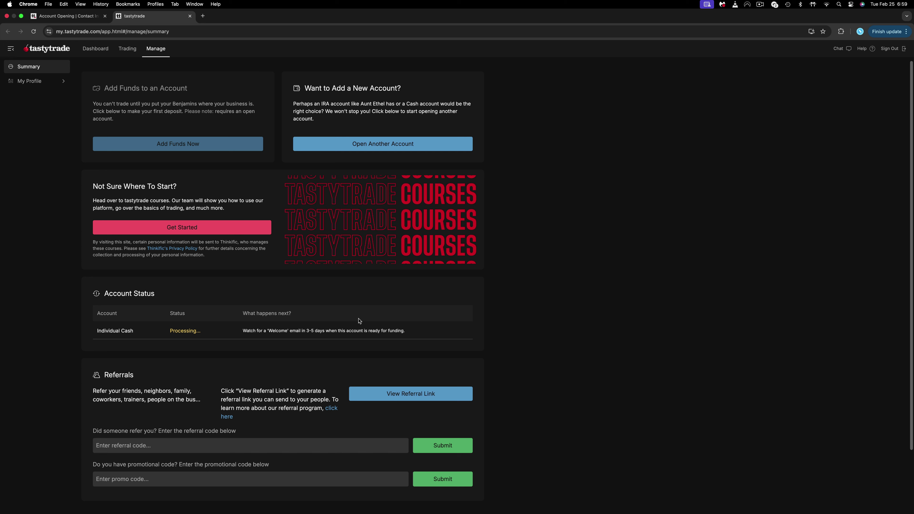
- Open the My Profile section of the account management page and look through it
left_click(45, 81)
scroll(92, 269, "down", 3)
scroll(93, 268, "down", 1)
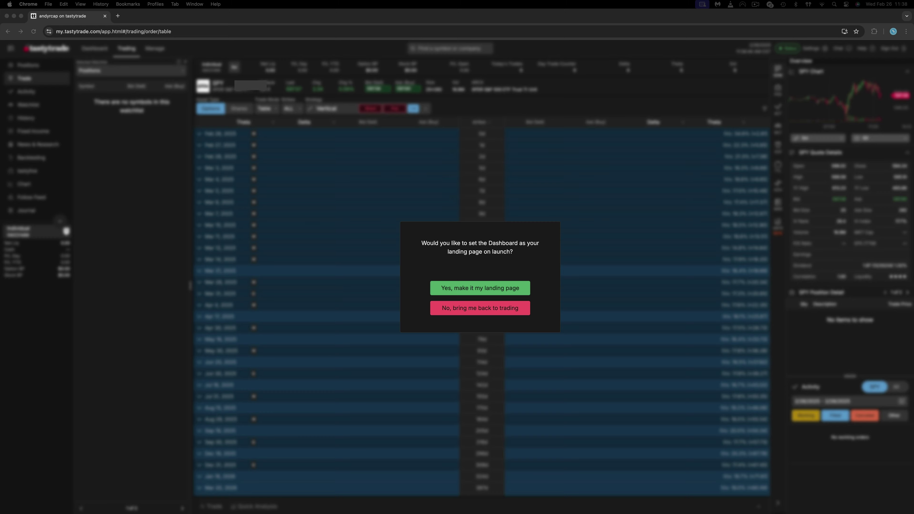
- Make the Dashboard the landing page on launch and dismiss the funding and platform tour pop-ups
left_click(470, 289)
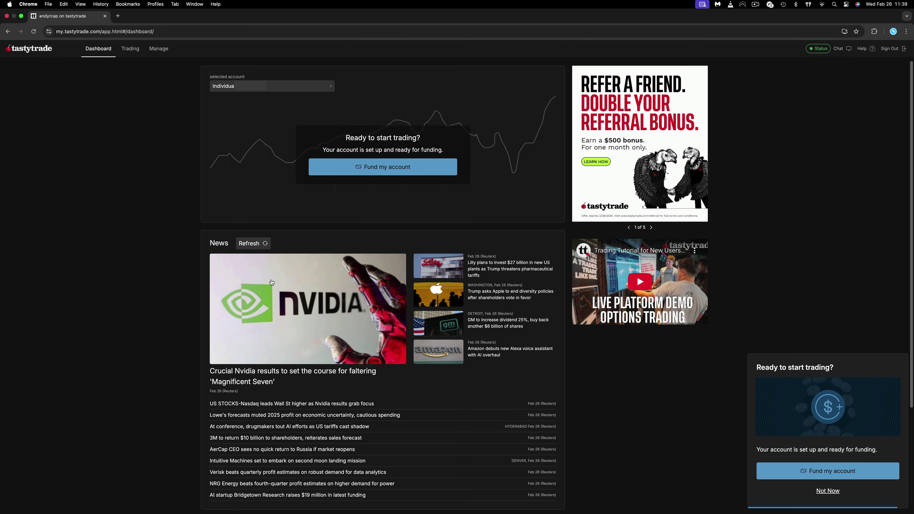
left_click(829, 492)
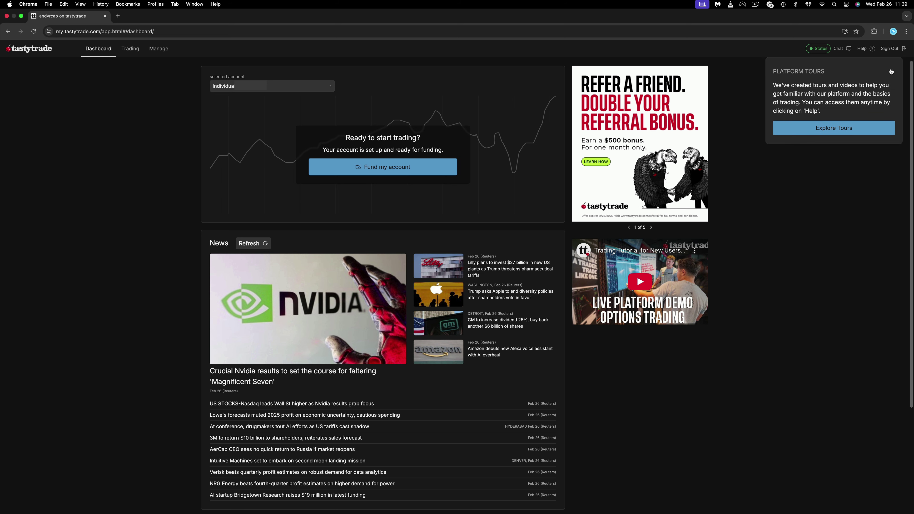
left_click(891, 72)
- Start funding the account and link a Capital One checking account for bank transfers
left_click(388, 170)
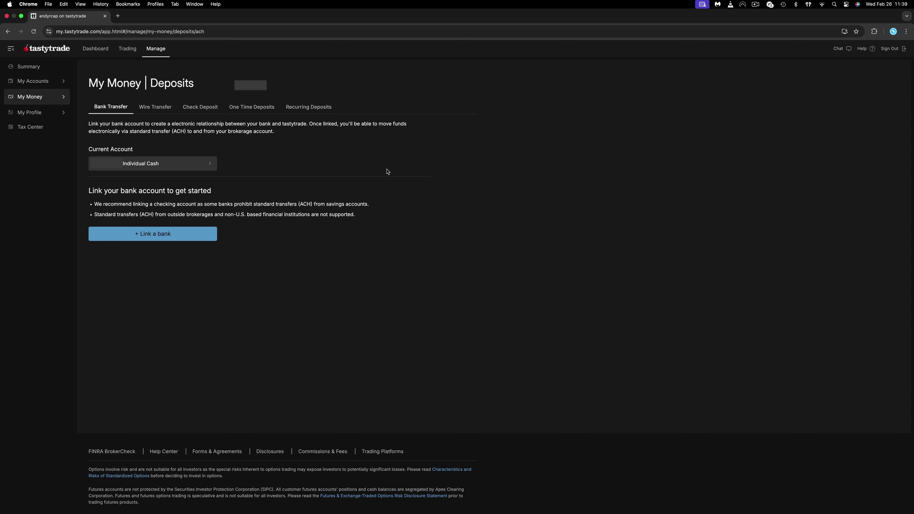
left_click(165, 235)
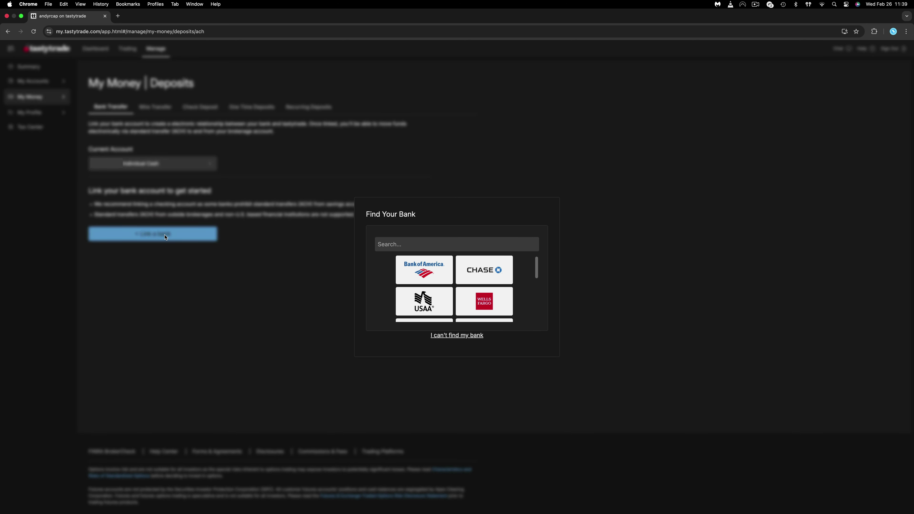
scroll(535, 307, "down", 5)
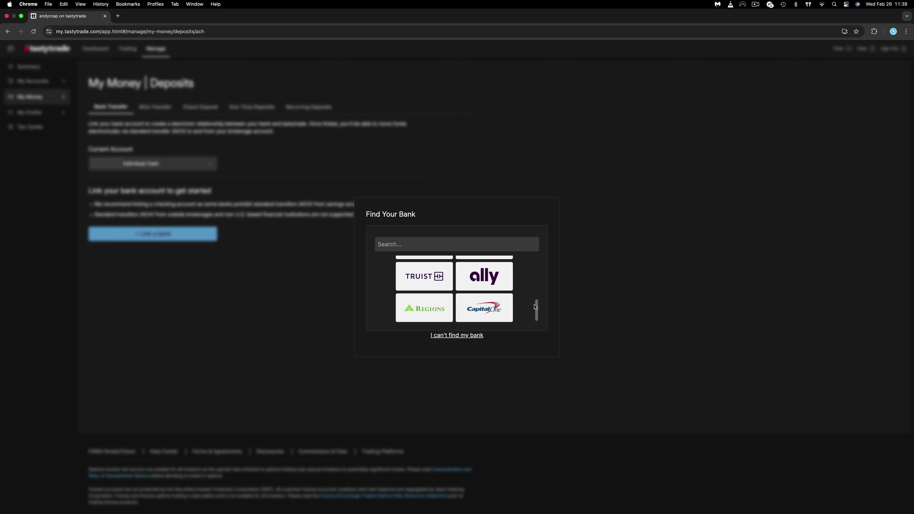
left_click(481, 313)
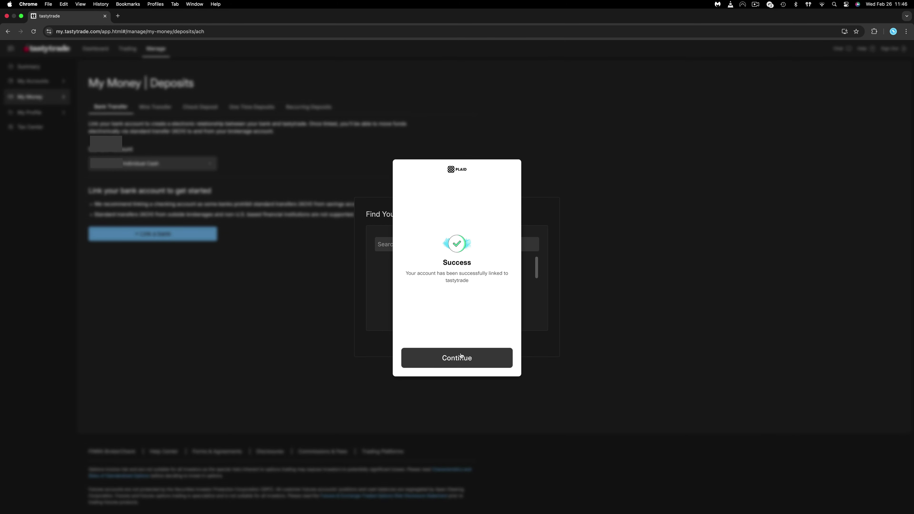
left_click(457, 358)
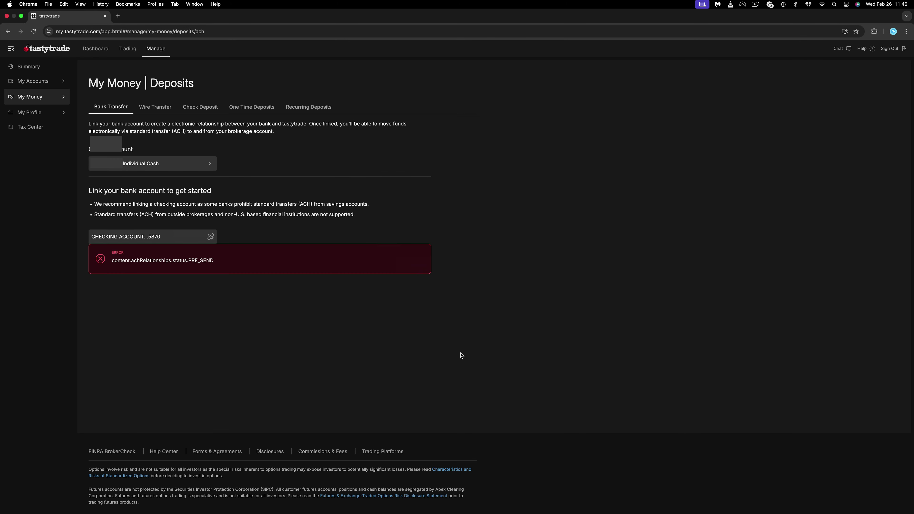
- Request a one-time $30.00 Instant Deposit from the linked checking account and confirm the bank app steps are completed
type("30")
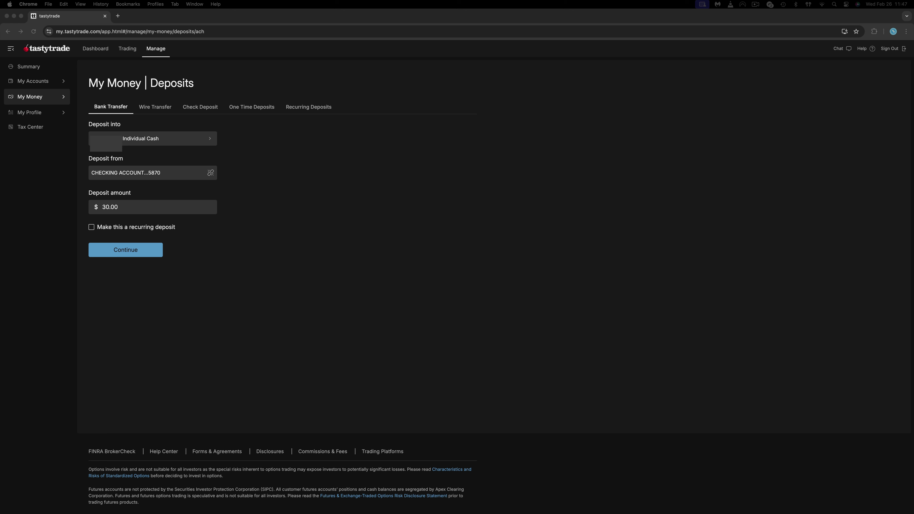
left_click(135, 252)
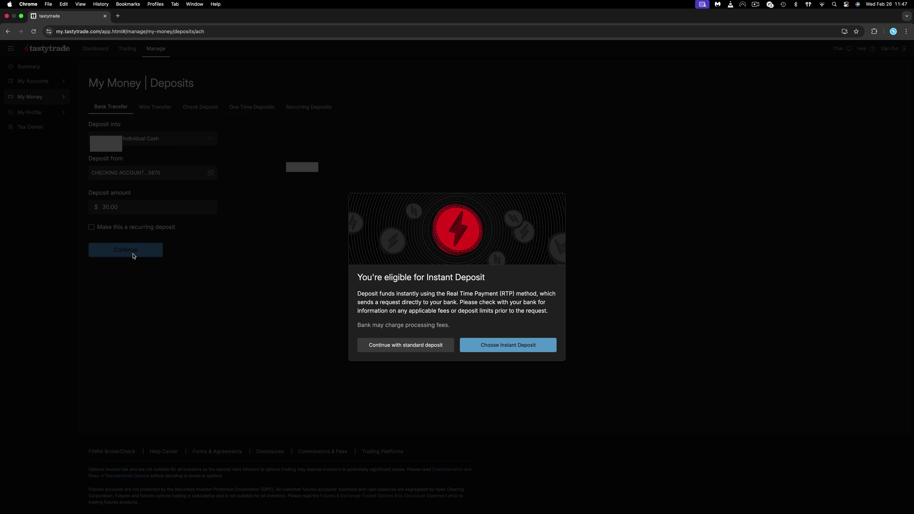
left_click(462, 347)
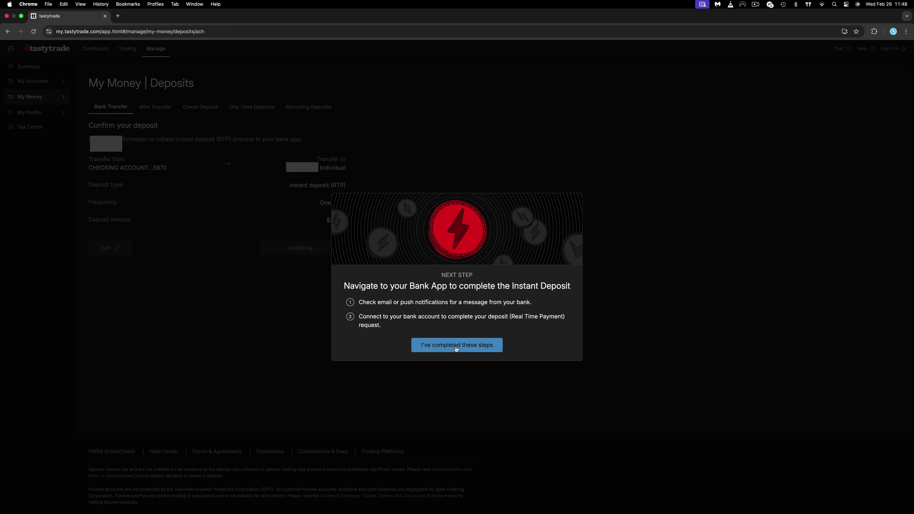
left_click(456, 347)
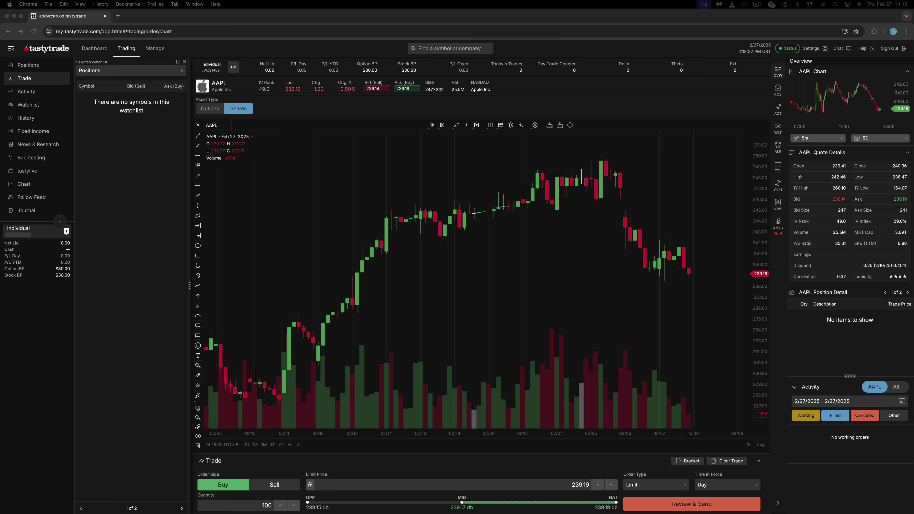
- Search for the symbol SCHD and load the Schwab US Dividend Equity ETF for trading
left_click(430, 47)
type("SCHD")
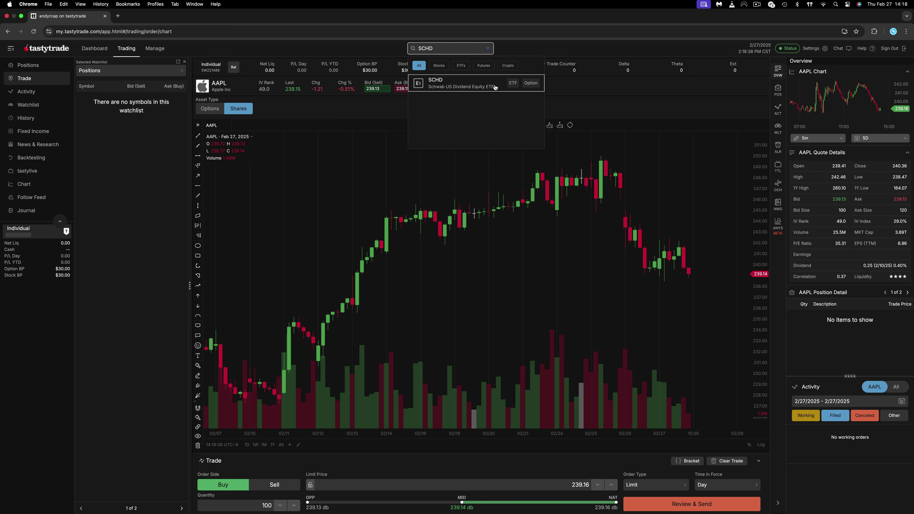
left_click(496, 88)
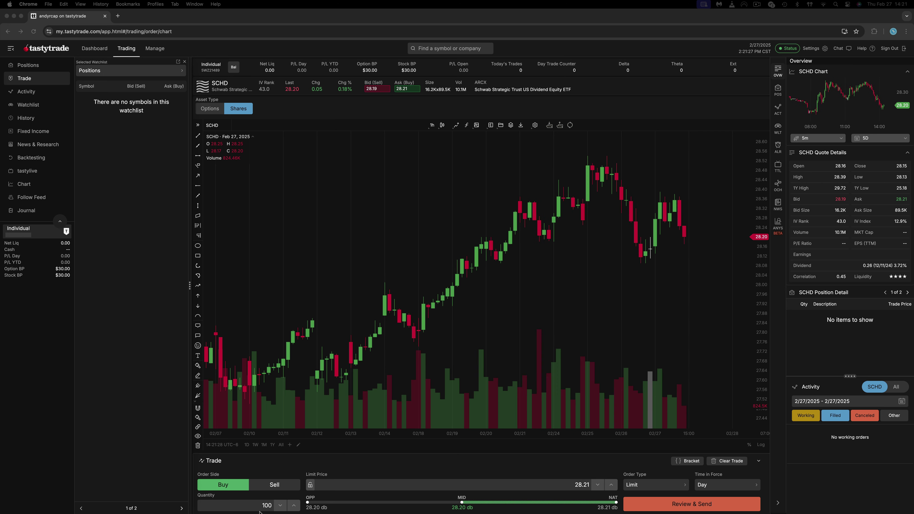
- Place a Market order to buy 1 share of SCHD, reviewing and submitting it
double_click(266, 505)
type("1")
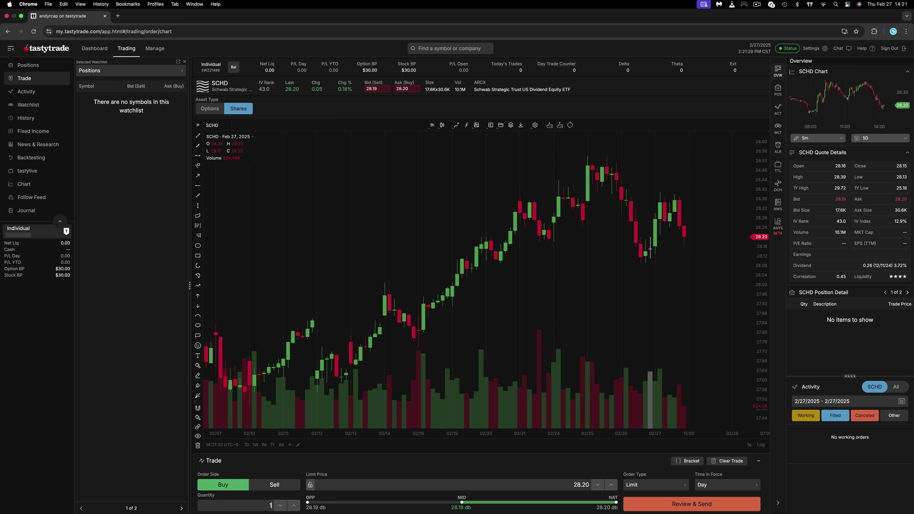
left_click(656, 486)
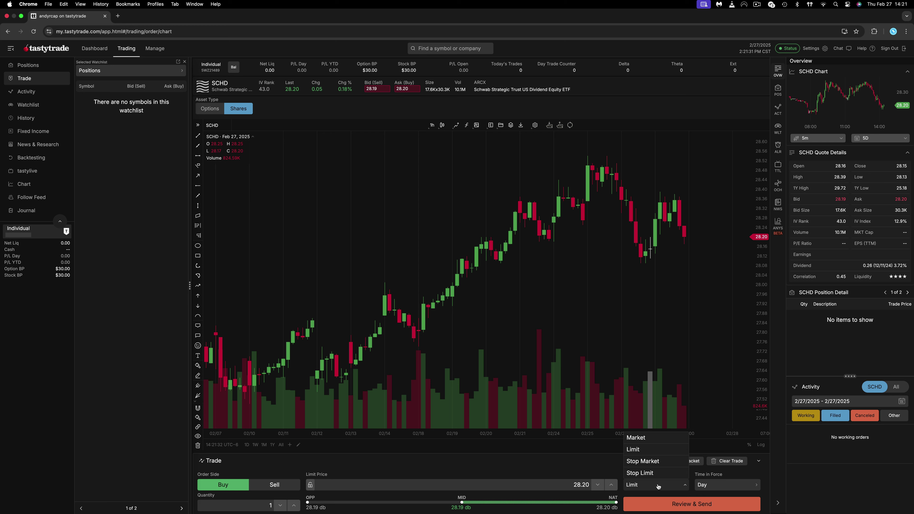
left_click(636, 438)
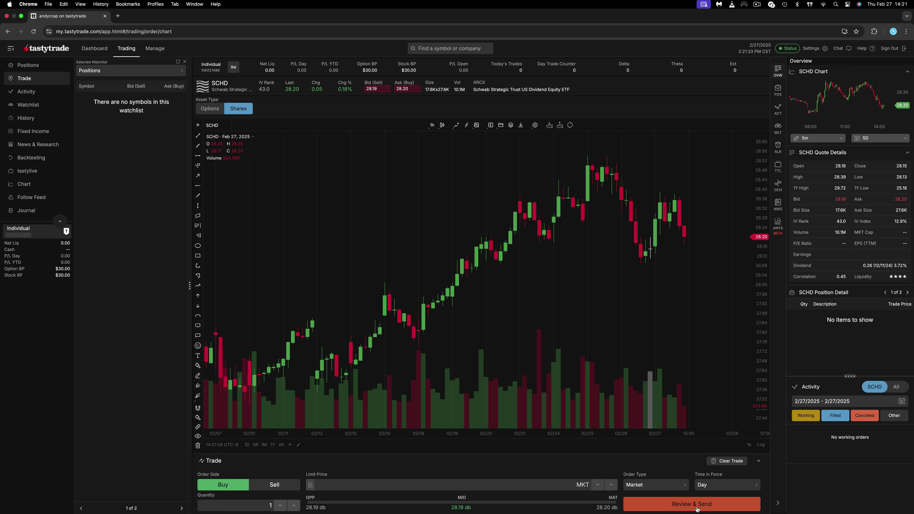
left_click(695, 505)
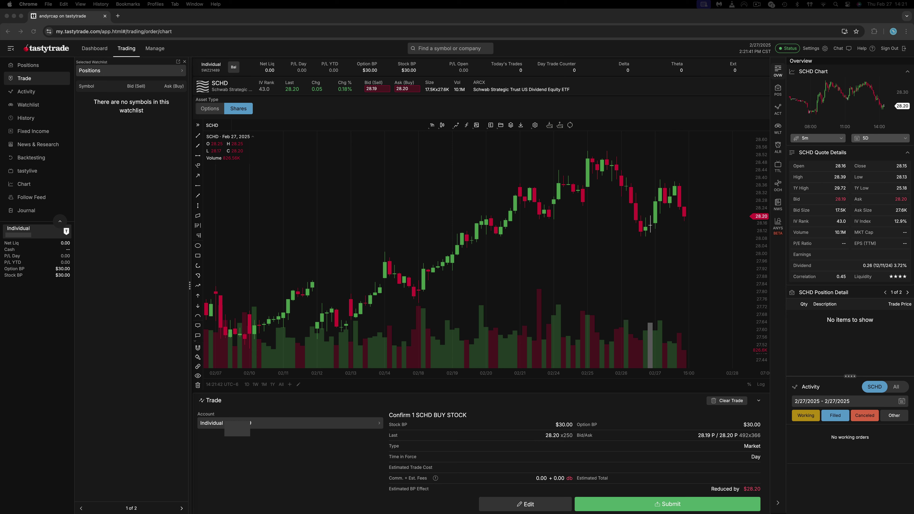
left_click(662, 506)
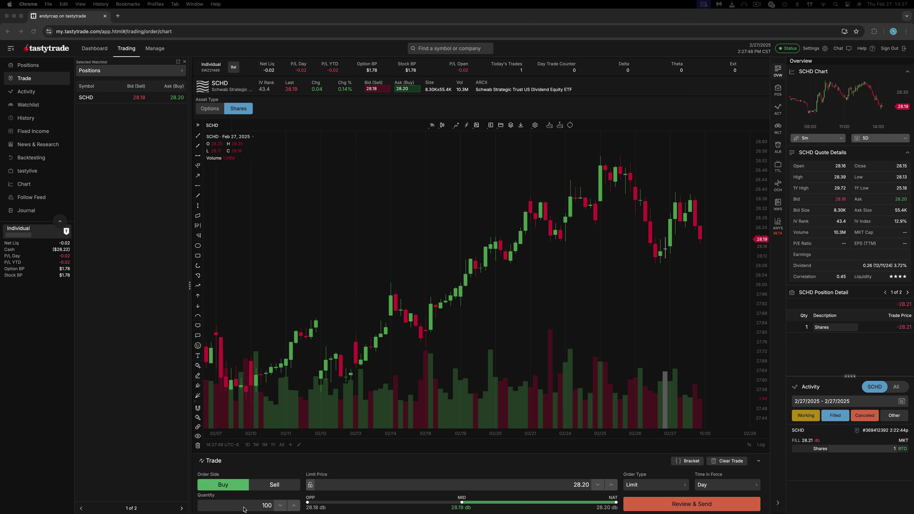
- Switch the SCHD order ticket to the sell side
left_click(275, 485)
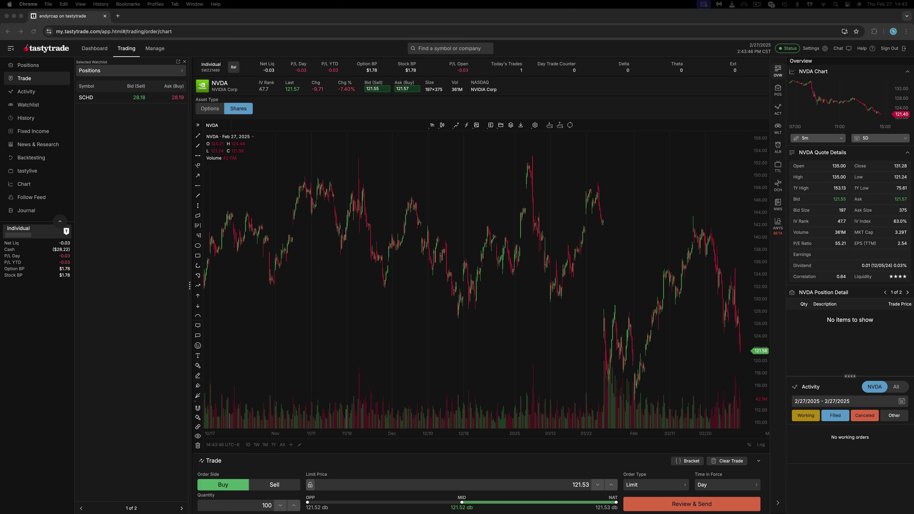
- Switch the NVDA trade view from shares to the options table
left_click(209, 109)
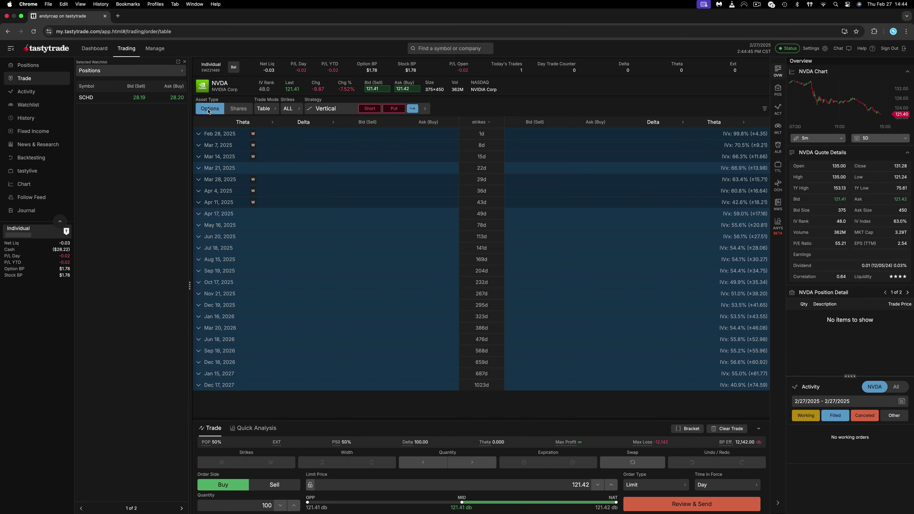